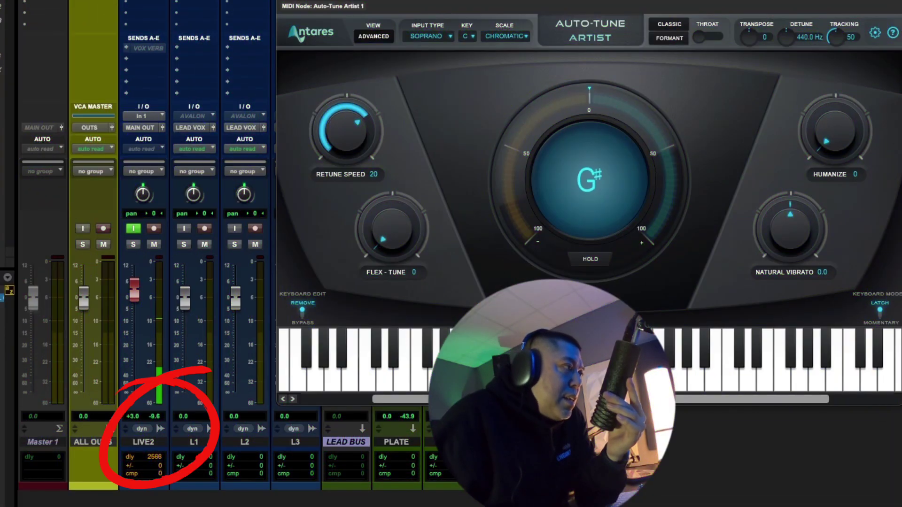
Turn on Use Low Latency in Auto-Tune Artist's gear menu for LIVE2.
left_click(875, 33)
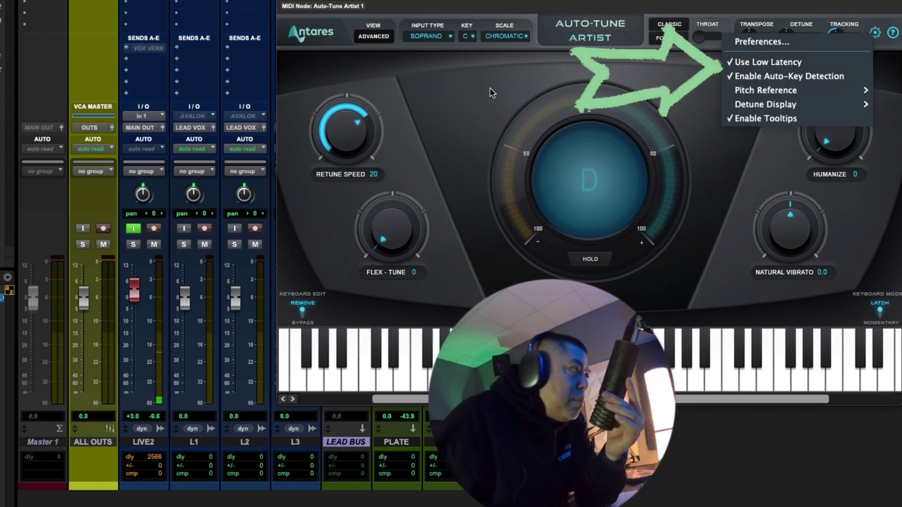
left_click(430, 86)
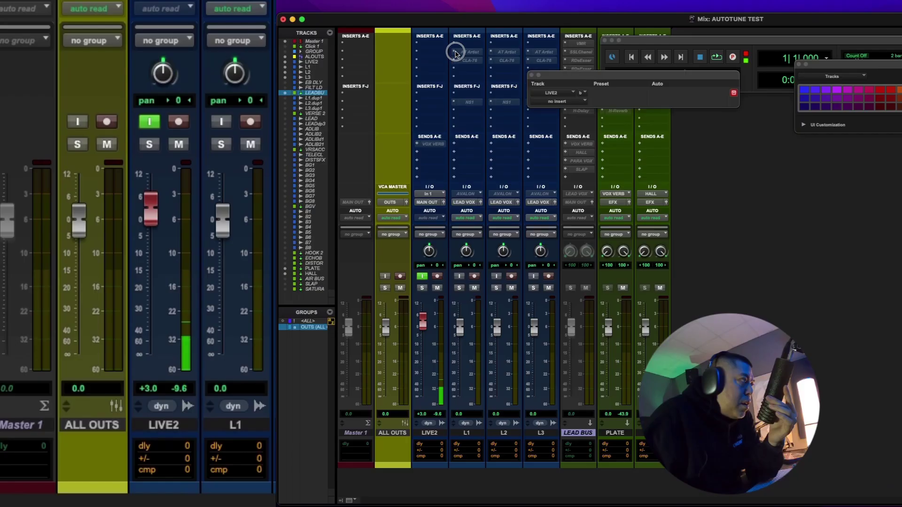
Add Antares Auto-Tune Artist (mono) to an empty insert slot on LIVE2.
left_click(451, 52)
mouse_move(530, 26)
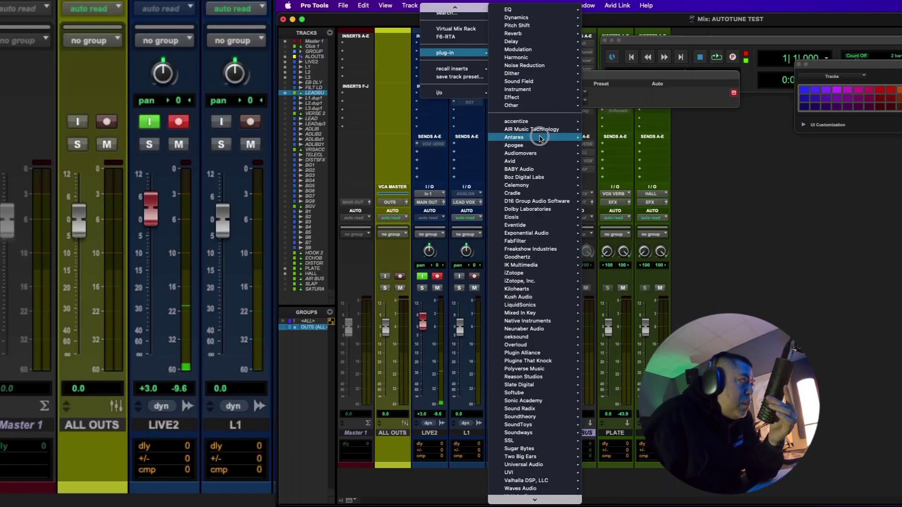
mouse_move(514, 137)
left_click(616, 156)
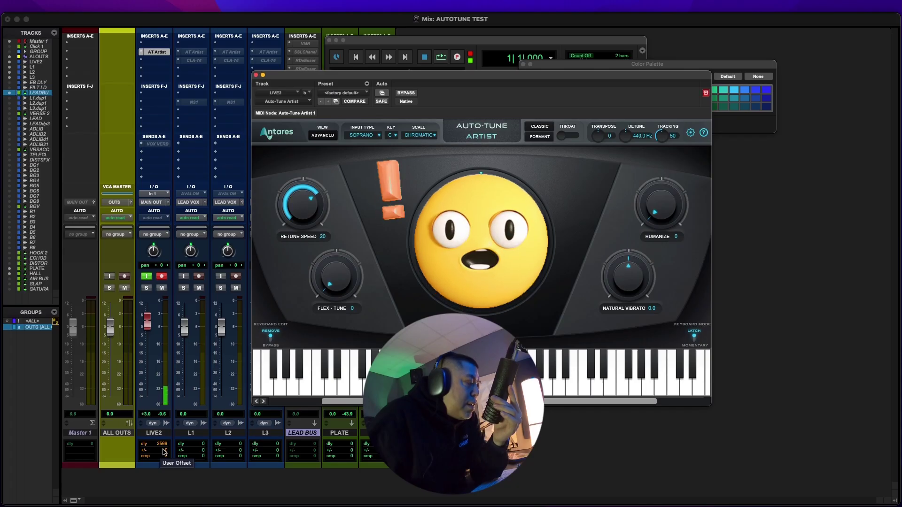
Toggle Use Low Latency off and back on, confirming it's checked with LIVE2 delay at 112.
left_click(691, 132)
left_click(601, 154)
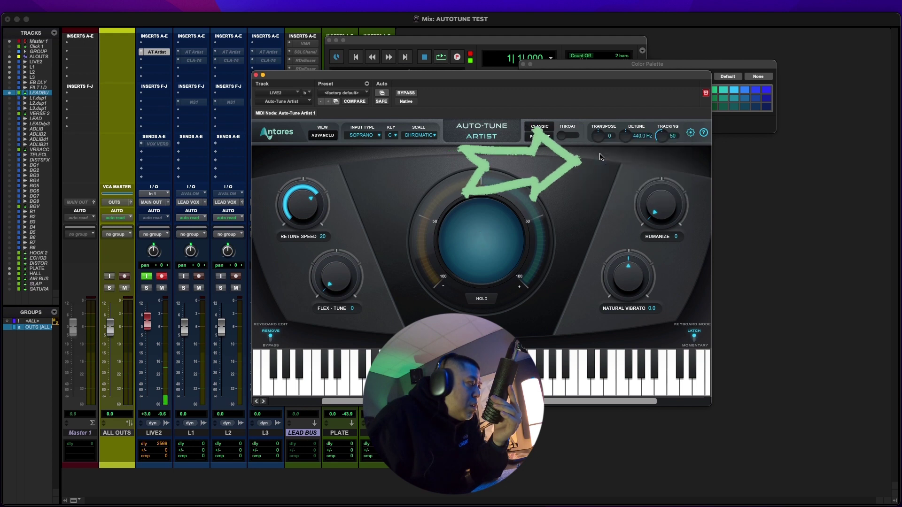
left_click(690, 132)
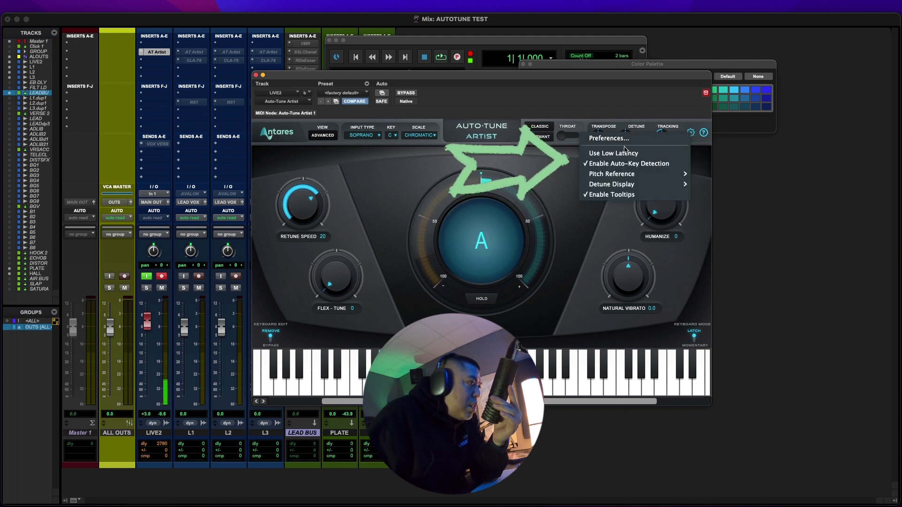
left_click(601, 155)
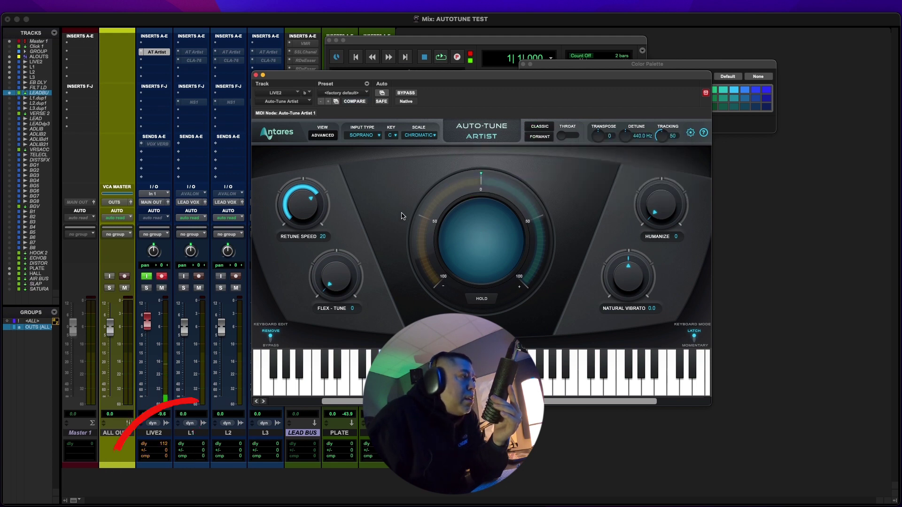
left_click(690, 134)
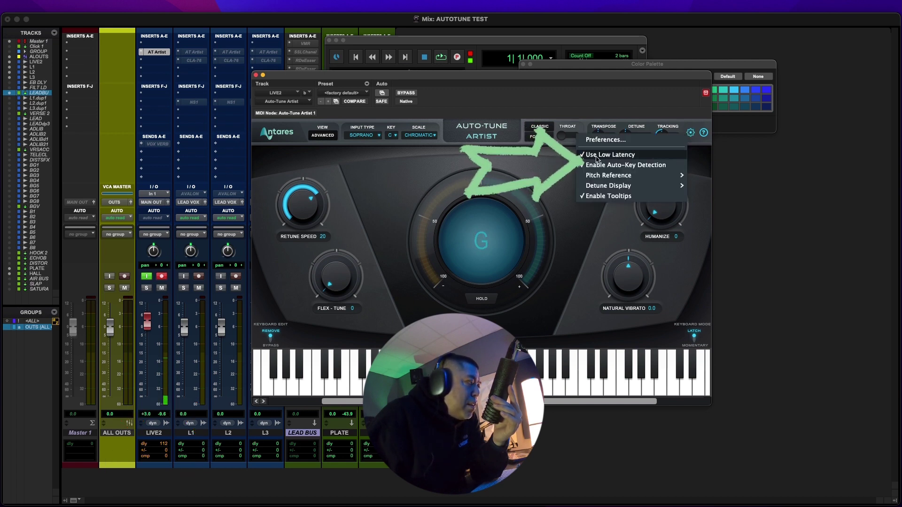
left_click(157, 435)
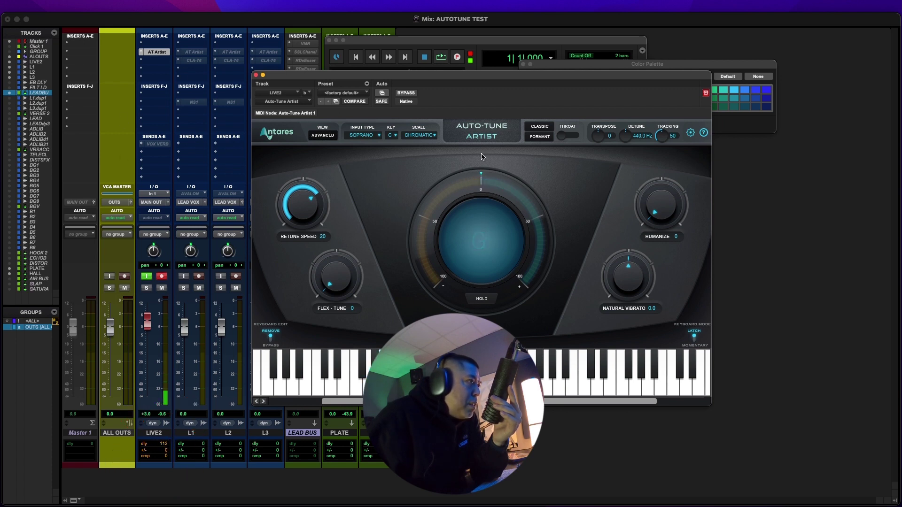
Select CLASSIC mode and confirm Use Low Latency stays checked, giving a 37-sample delay.
left_click(538, 137)
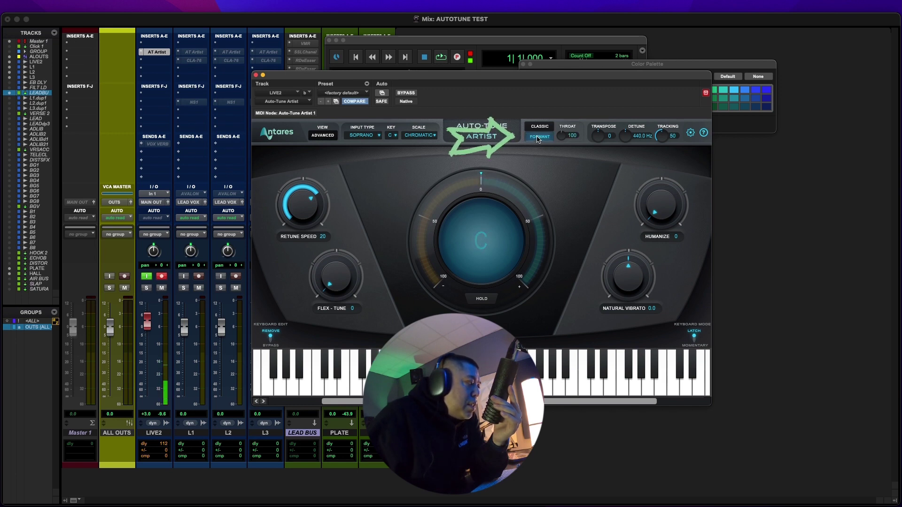
left_click(539, 128)
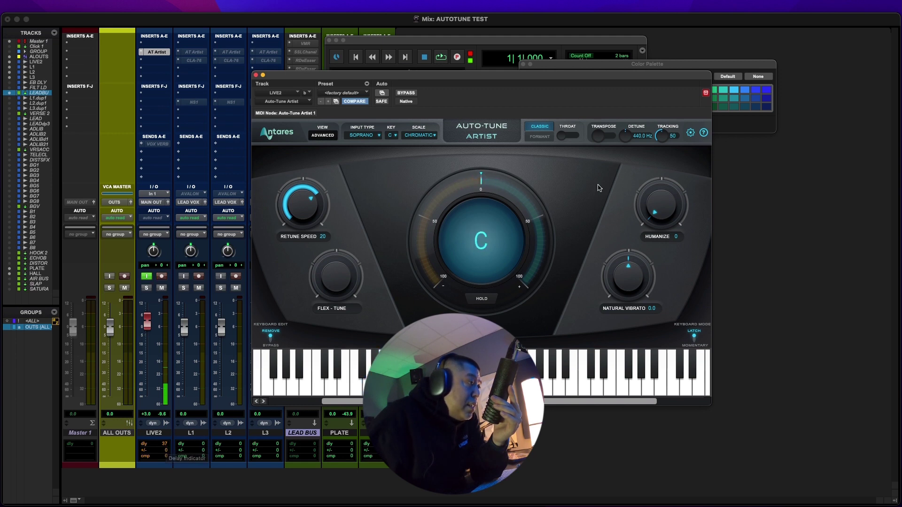
left_click(543, 128)
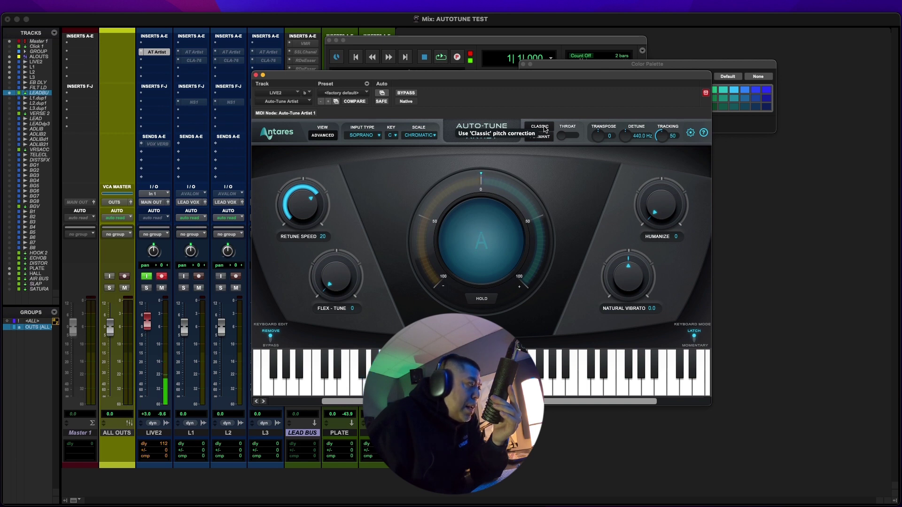
left_click(541, 128)
left_click(689, 134)
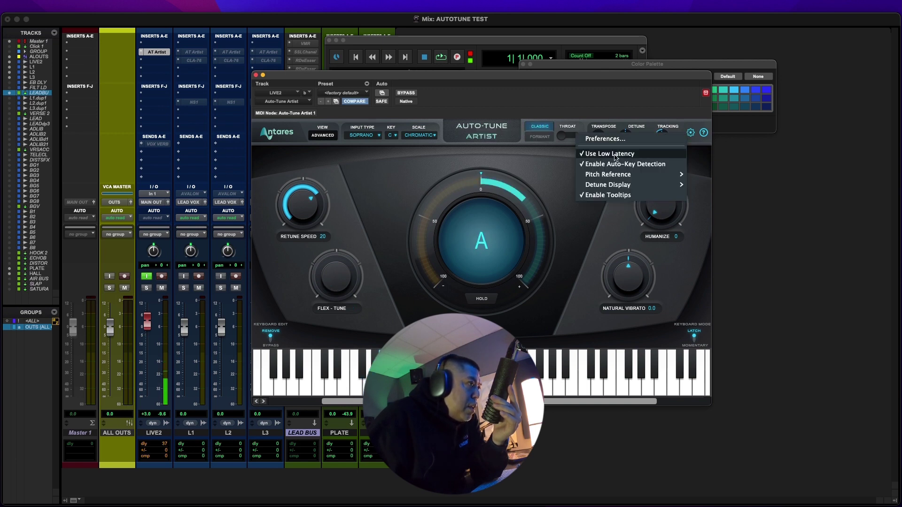
left_click(612, 154)
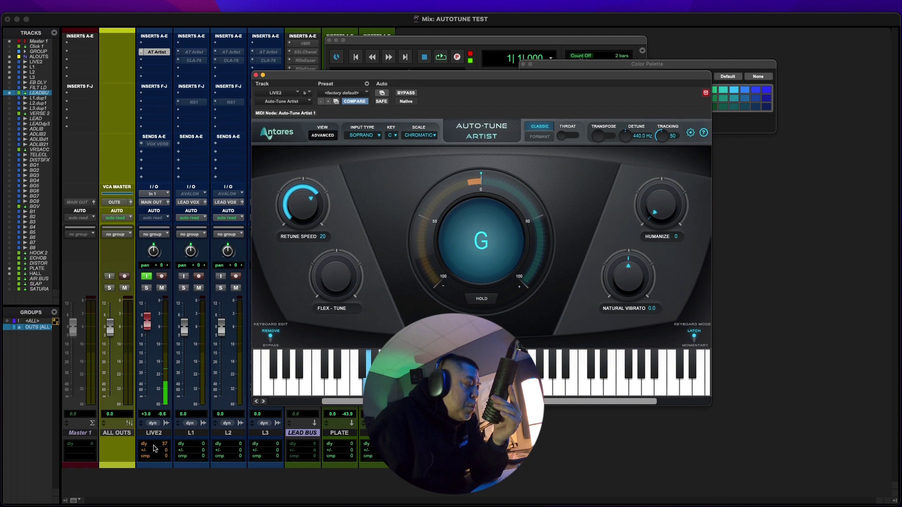
Play the session, nudge the Auto-Tune window right, then stop playback.
key("space")
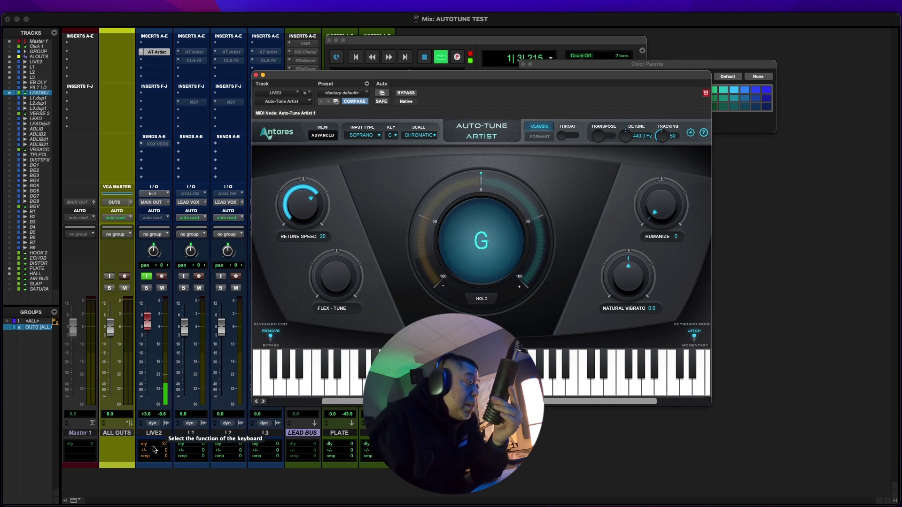
left_click(270, 5)
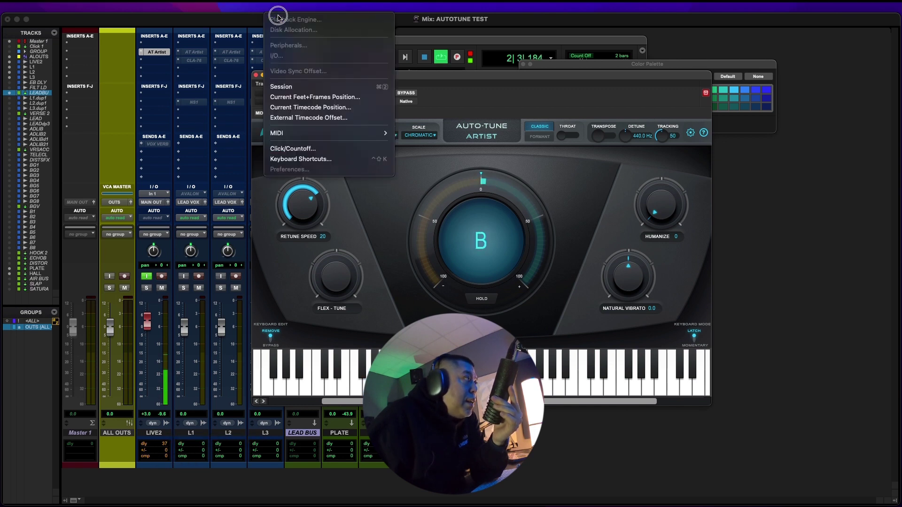
left_click_drag(443, 78, 494, 85)
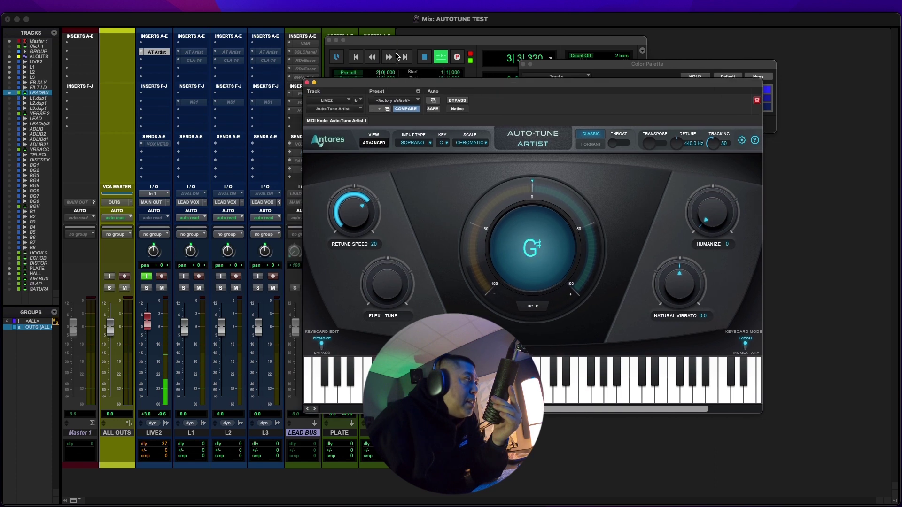
left_click(424, 57)
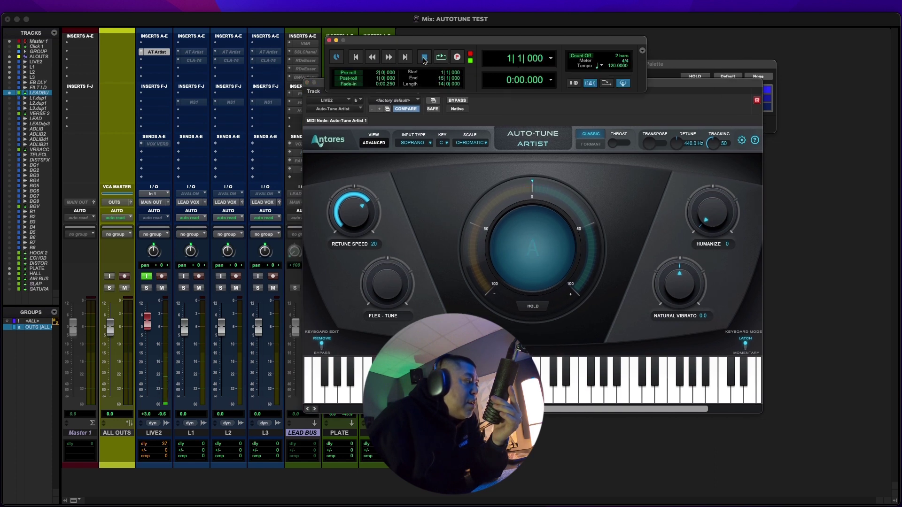
Open Setup > Playback Engine and view the hardware buffer size options.
left_click(275, 6)
left_click(285, 31)
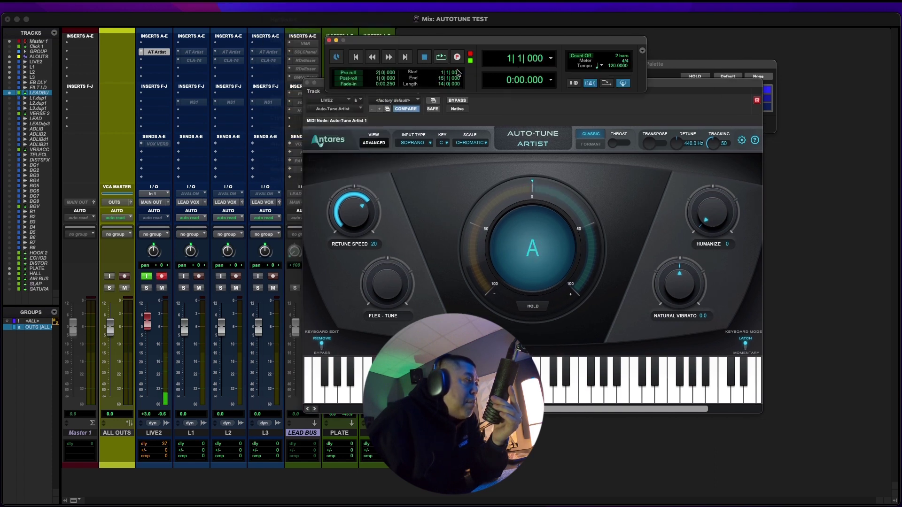
left_click(434, 150)
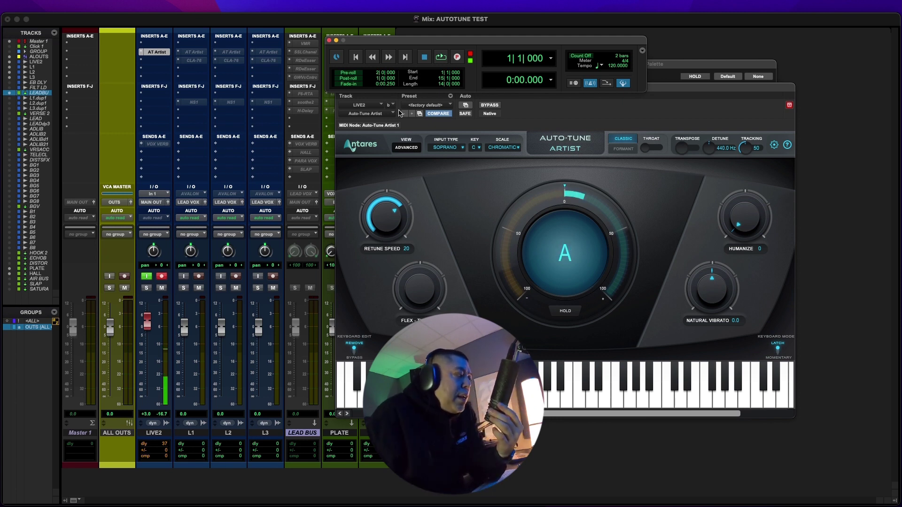
Move the Auto-Tune window up and left, then bypass Auto-Tune Artist processing.
left_click(523, 98)
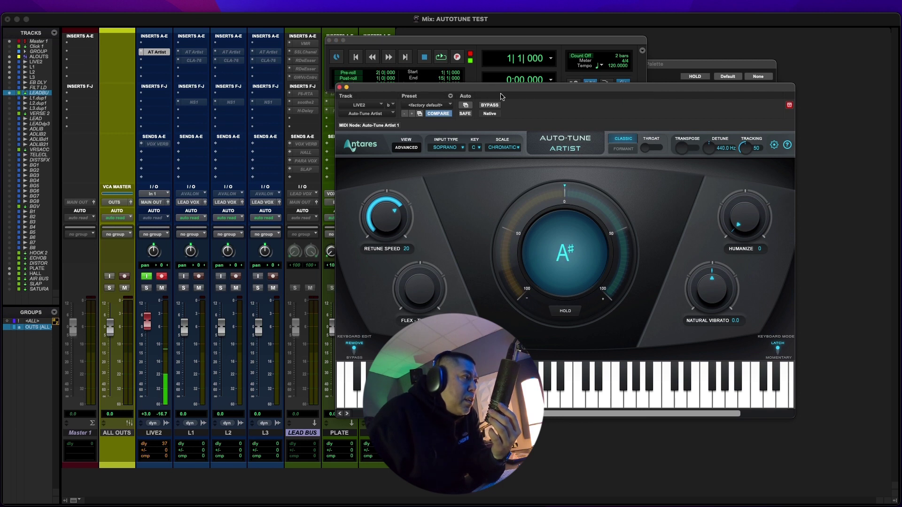
left_click_drag(520, 86, 462, 75)
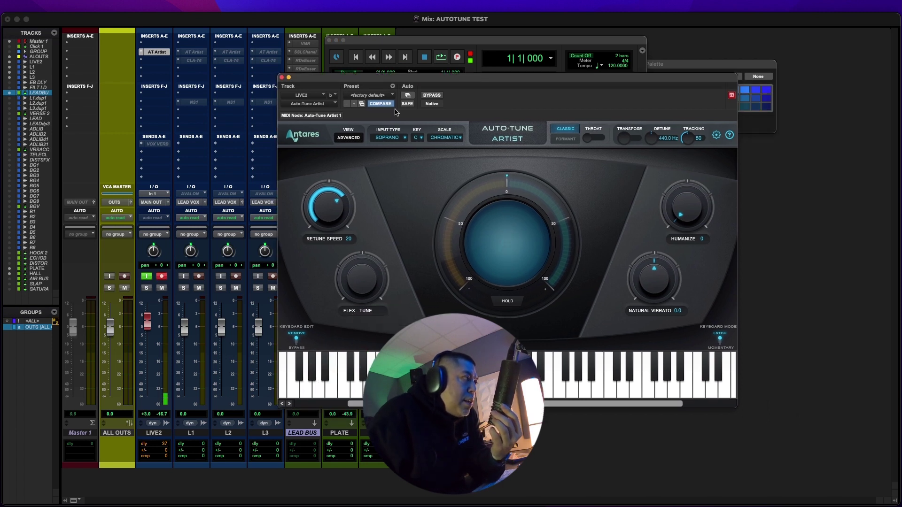
left_click(436, 95)
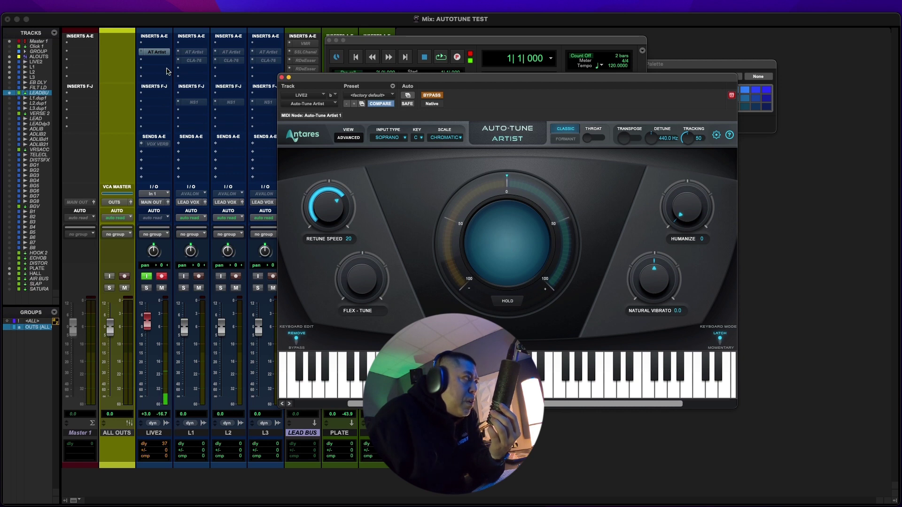
Check LIVE2's insert options, reposition the window, and open the plug-in's settings menu.
left_click(142, 52)
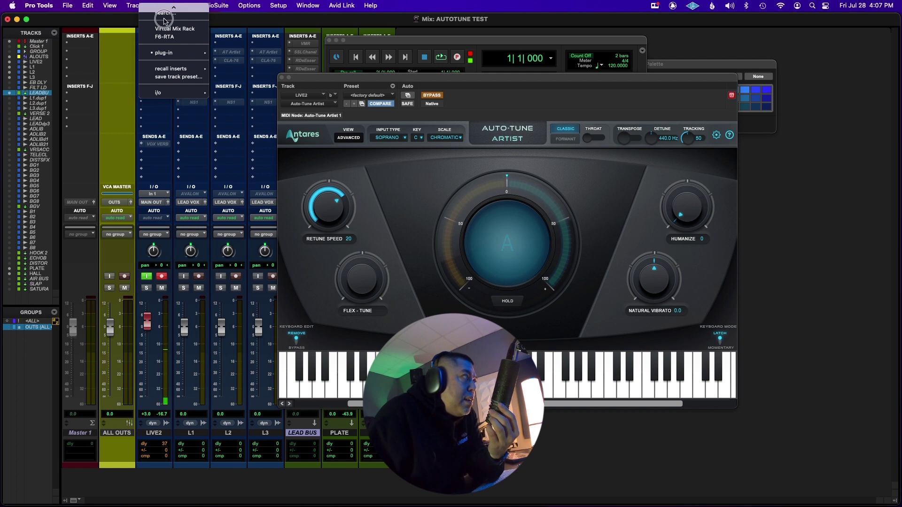
left_click(390, 83)
left_click_drag(390, 79, 414, 86)
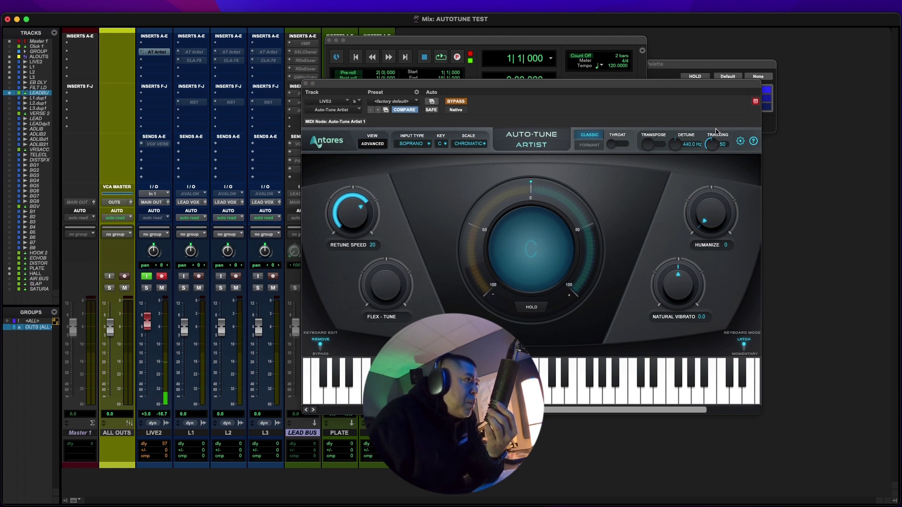
left_click(741, 141)
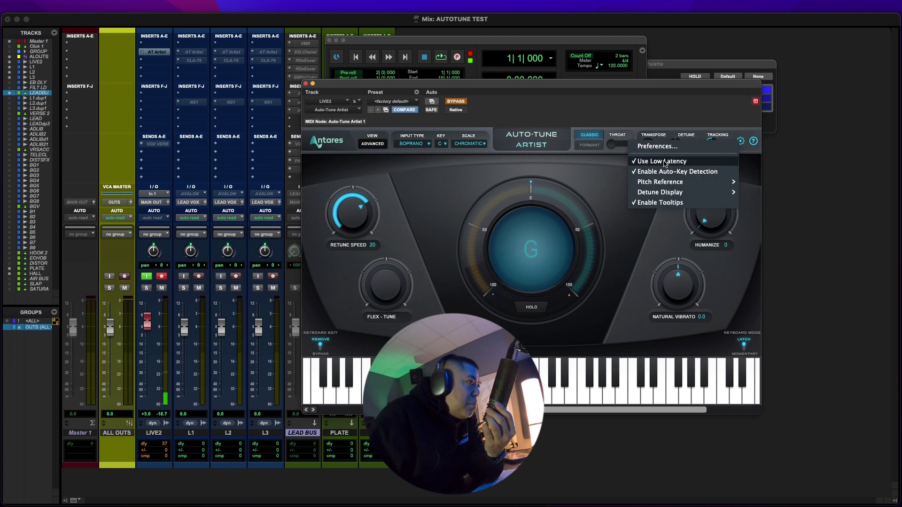
Close the Auto-Tune window and remove Auto-Tune Artist from LIVE2's insert.
left_click(306, 85)
left_click(156, 52)
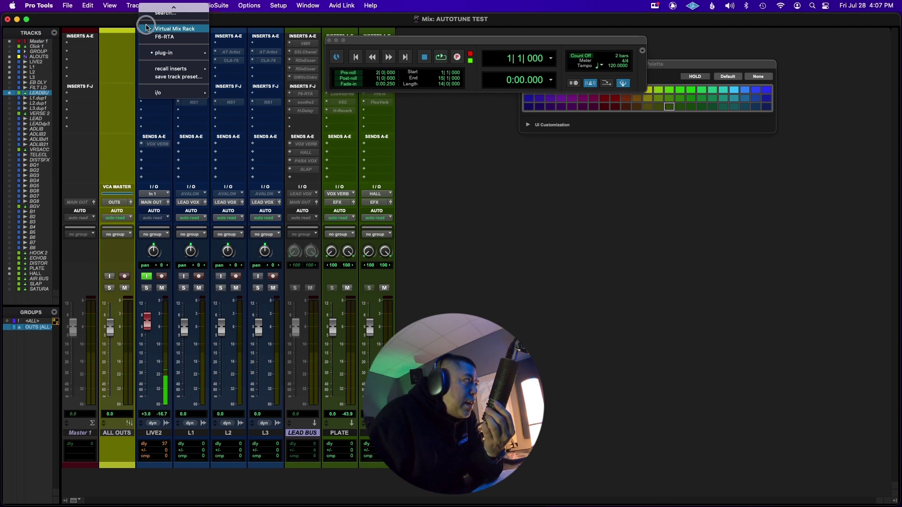
left_click(159, 7)
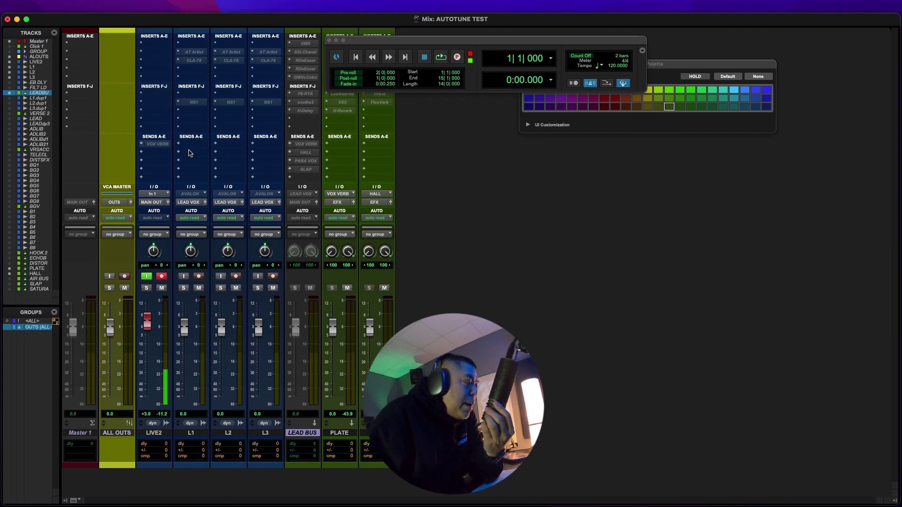
Insert a new Antares Auto-Tune Artist (mono) in LIVE2's empty insert slot.
left_click(185, 55)
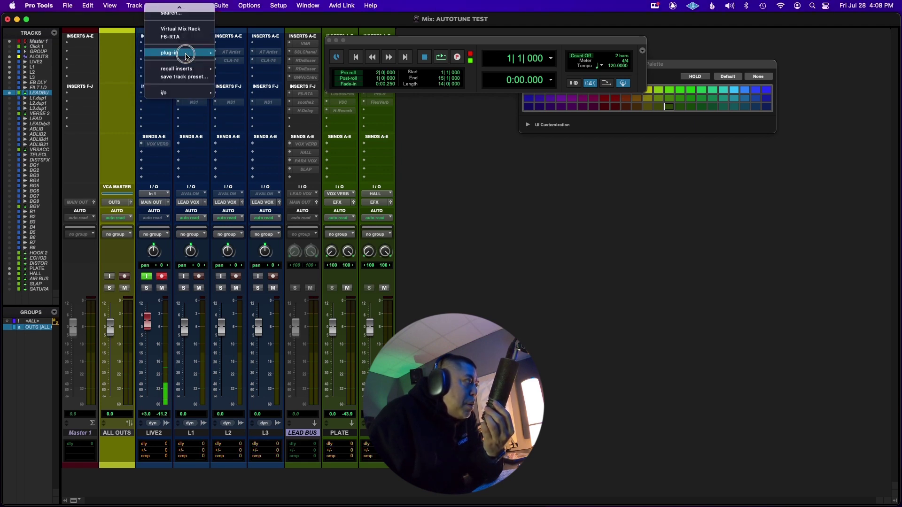
mouse_move(183, 52)
mouse_move(293, 140)
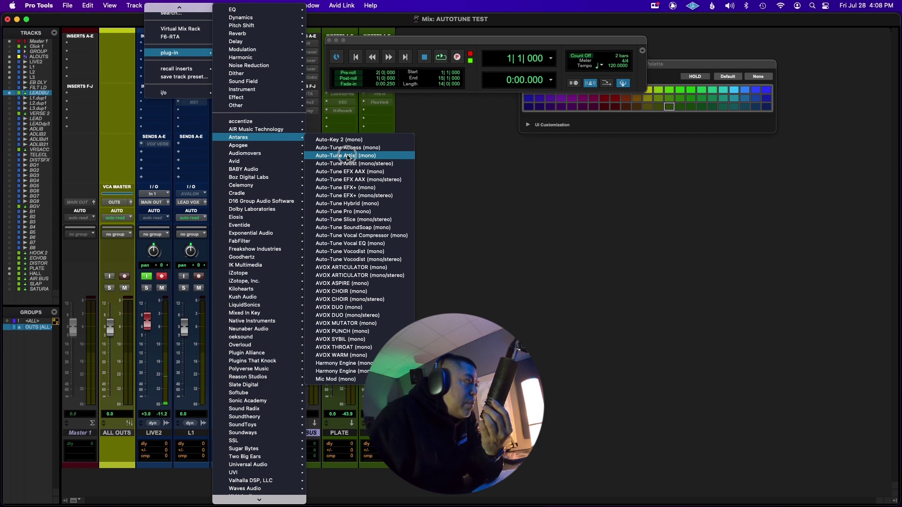
left_click(348, 157)
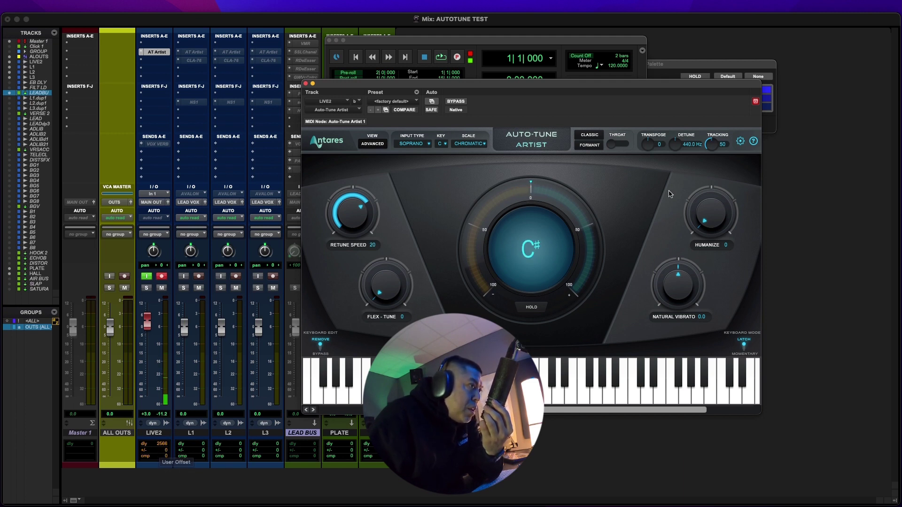
Cycle Use Low Latency off and on again so LIVE2's delay reads 112 samples.
left_click_drag(626, 89, 473, 72)
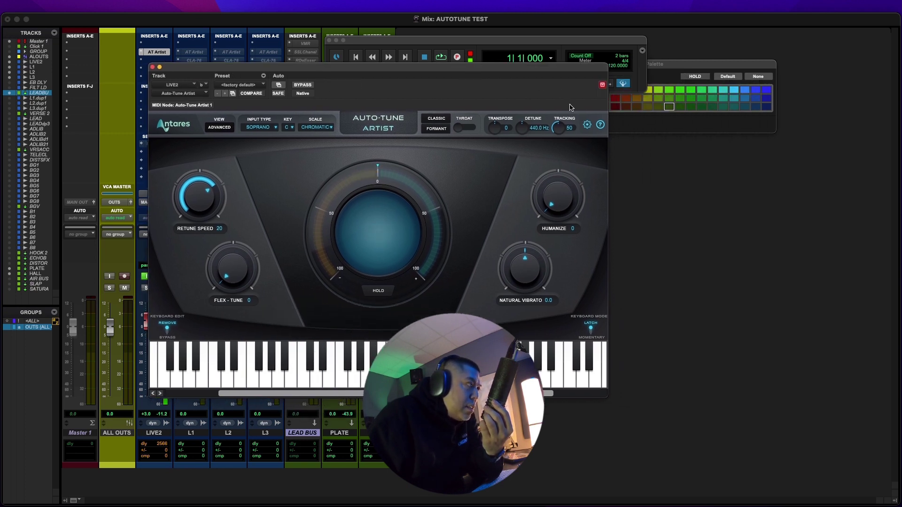
left_click(587, 126)
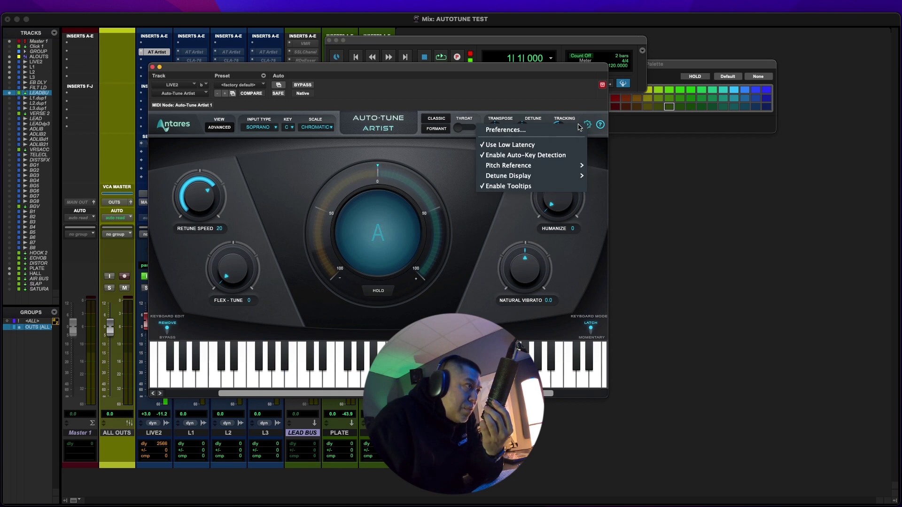
left_click(529, 147)
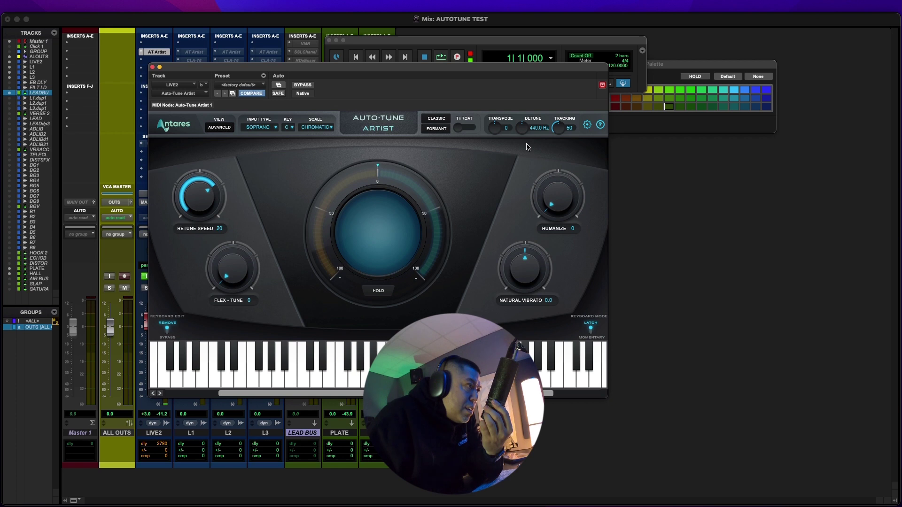
left_click(588, 126)
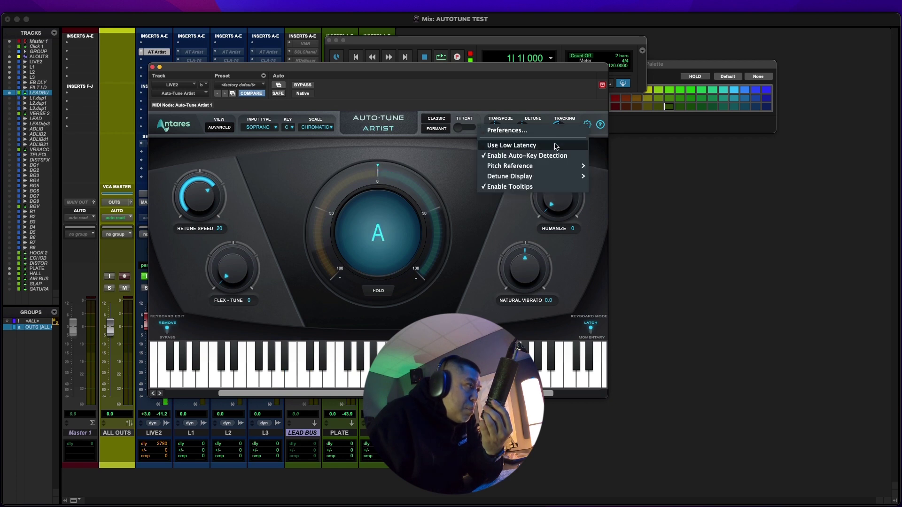
left_click(557, 147)
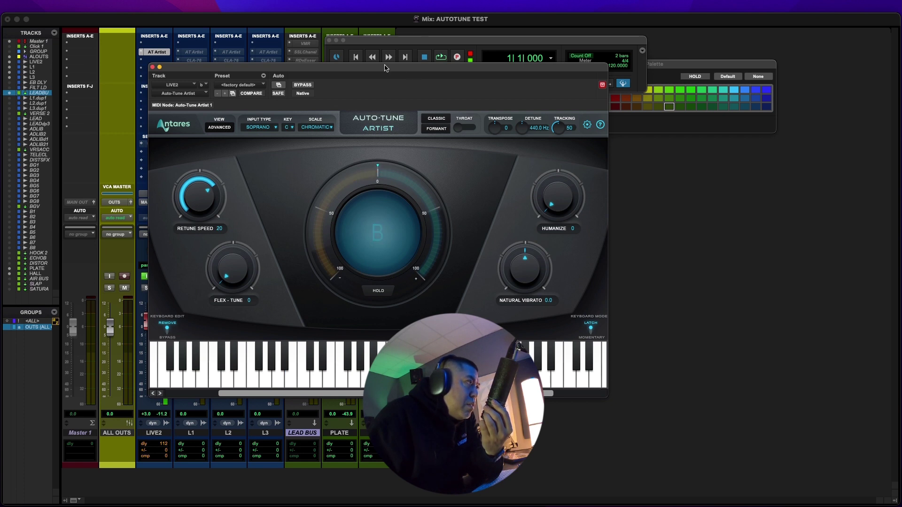
Activate CLASSIC mode for a 37-sample LIVE2 delay and move the plug-in window aside.
left_click(436, 119)
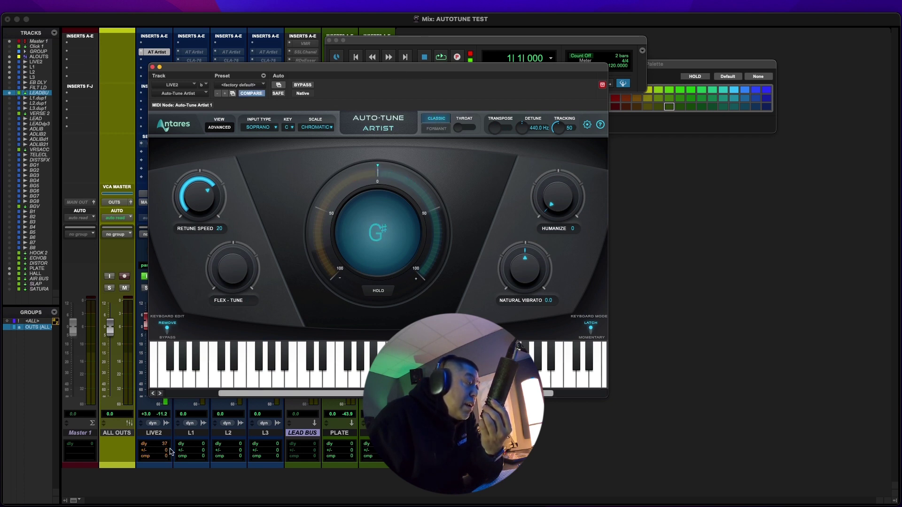
left_click_drag(203, 67, 332, 88)
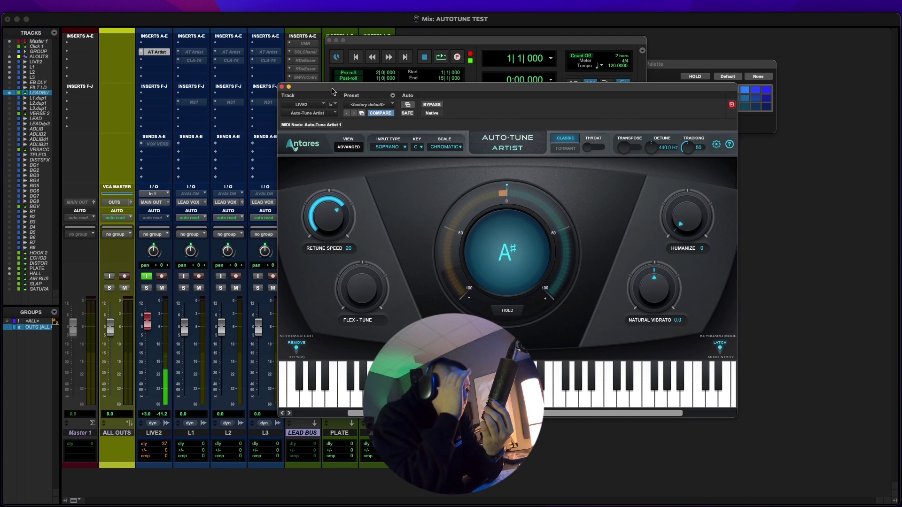